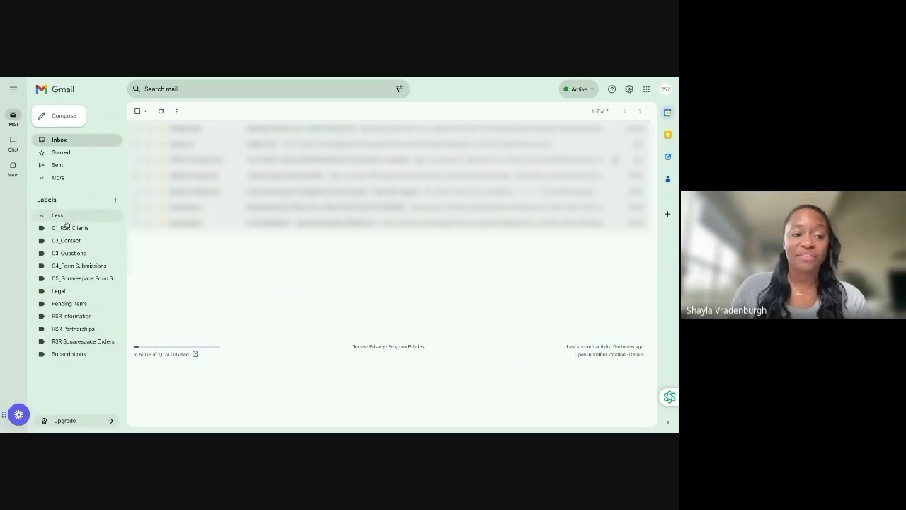
# Examine the expanded mailbox list with its label management options and the form for creating a new label
pyautogui.click(60, 178)
pyautogui.scroll(-2, 93, 271)
pyautogui.scroll(-2, 92, 271)
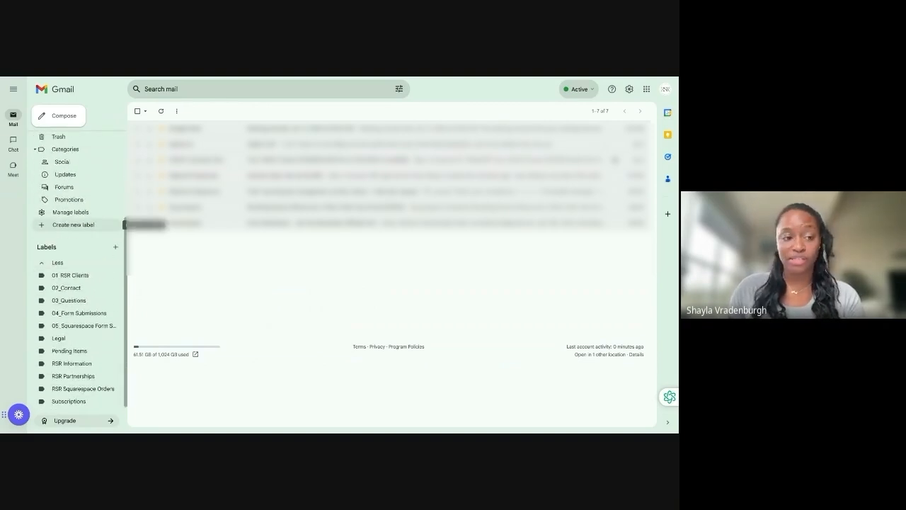
pyautogui.scroll(5, 47, 184)
pyautogui.click(47, 177)
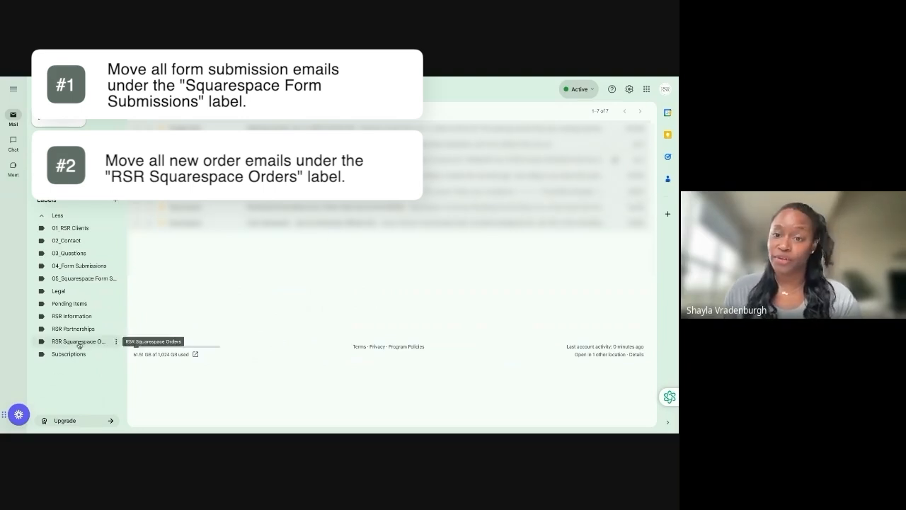
pyautogui.click(114, 200)
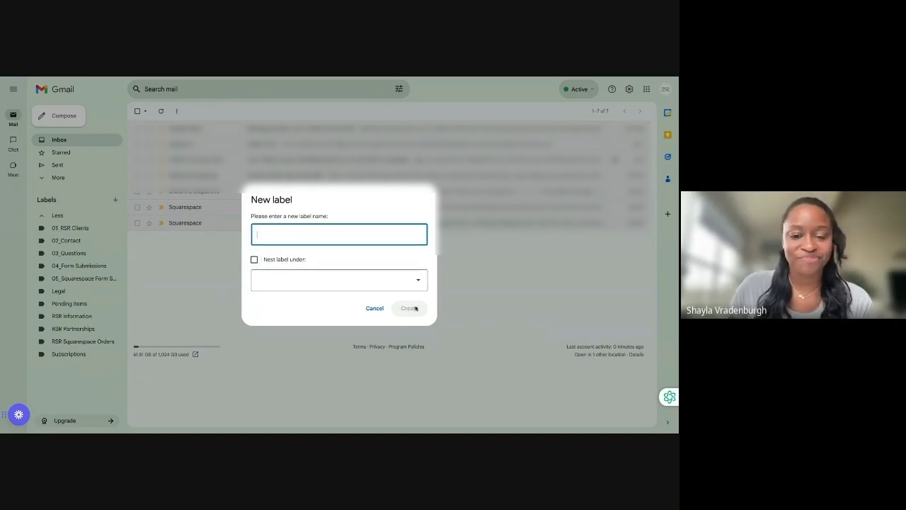
pyautogui.press('Escape')
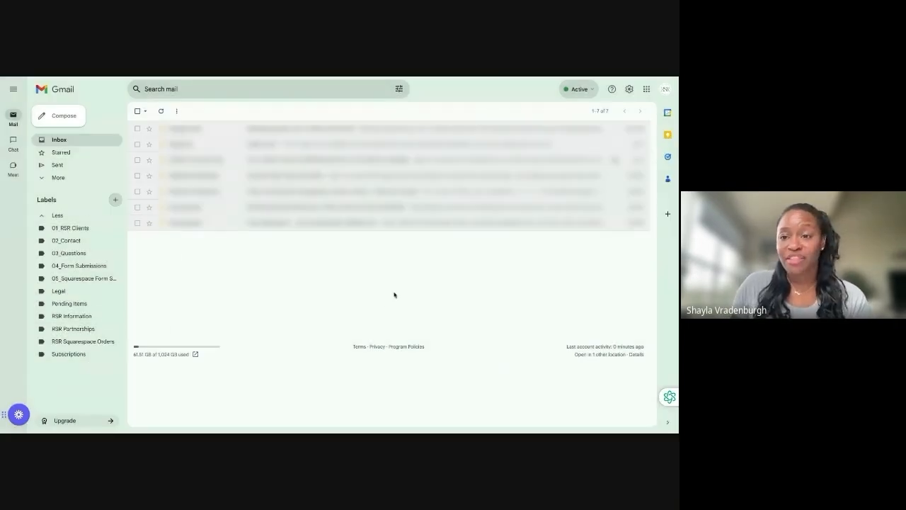
pyautogui.click(628, 88)
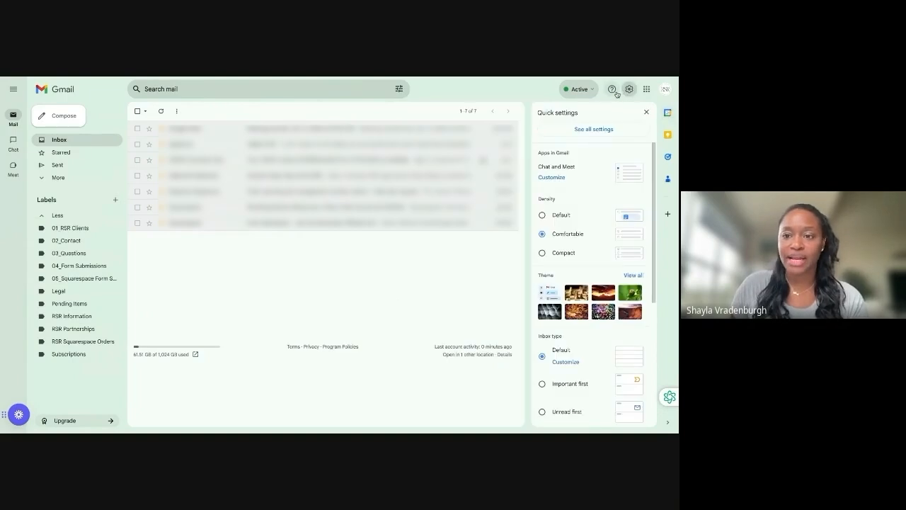
pyautogui.click(590, 135)
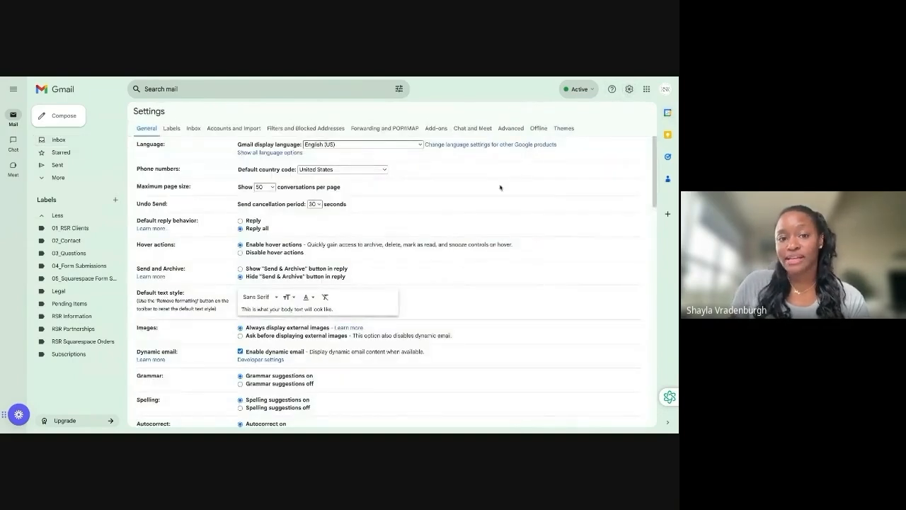
pyautogui.click(299, 129)
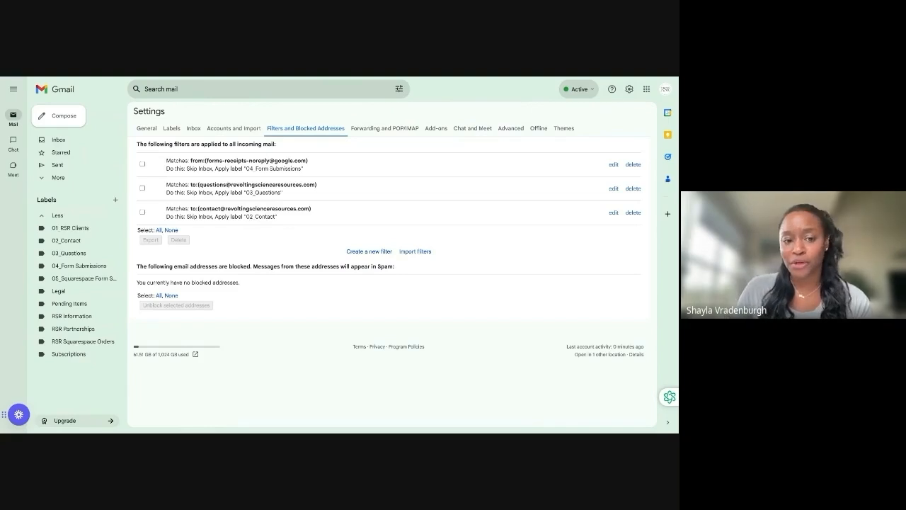
pyautogui.click(372, 253)
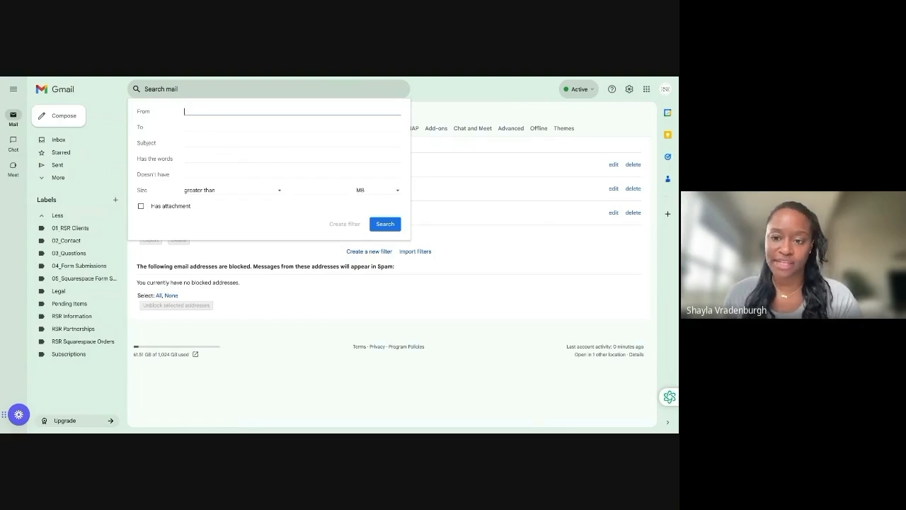
# Open the Squarespace form submission email from the inbox and copy its sender address
pyautogui.click(75, 140)
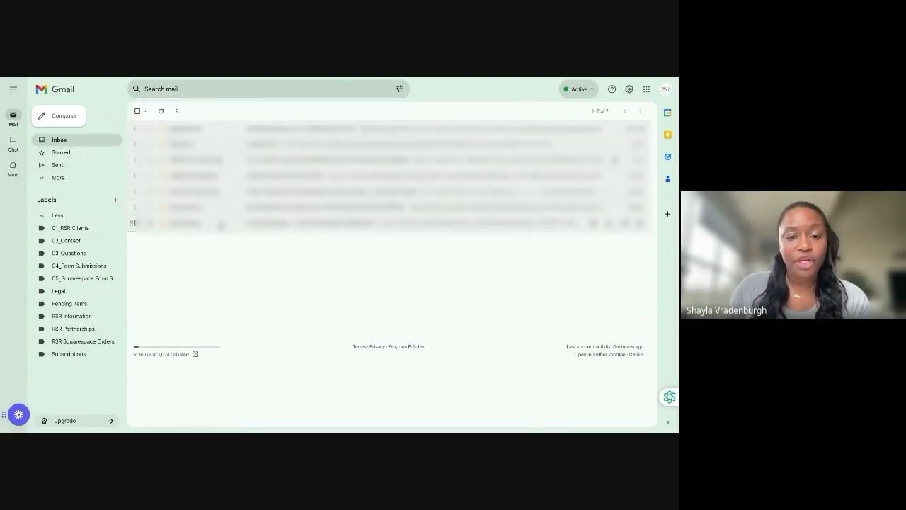
pyautogui.click(221, 224)
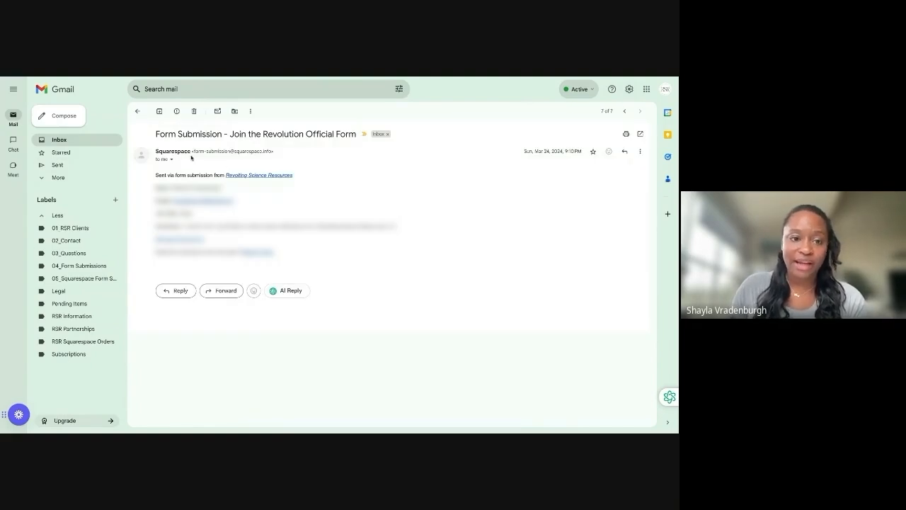
pyautogui.moveTo(193, 150); pyautogui.dragTo(270, 153)
pyautogui.hotkey('ctrl', 'c')
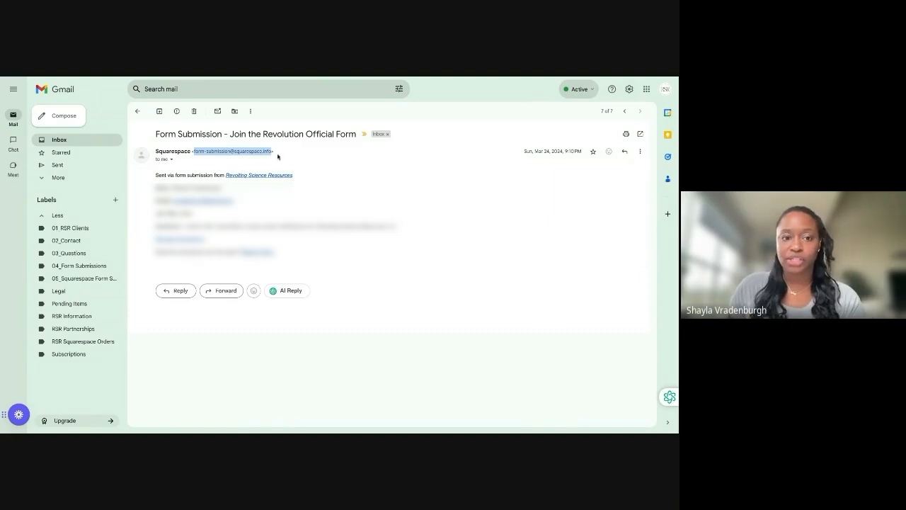
# Start a new mail filter that matches messages from the copied Squarespace form submission sender address
pyautogui.click(629, 89)
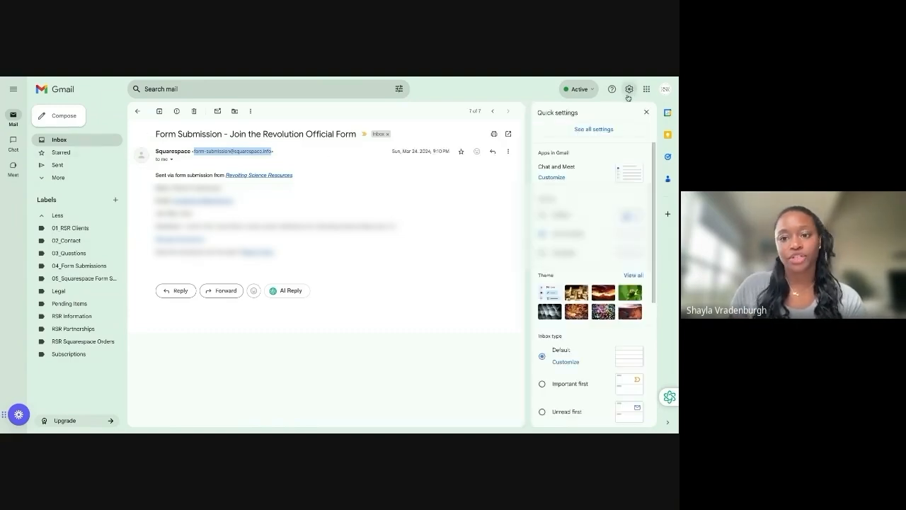
pyautogui.click(594, 128)
pyautogui.click(314, 128)
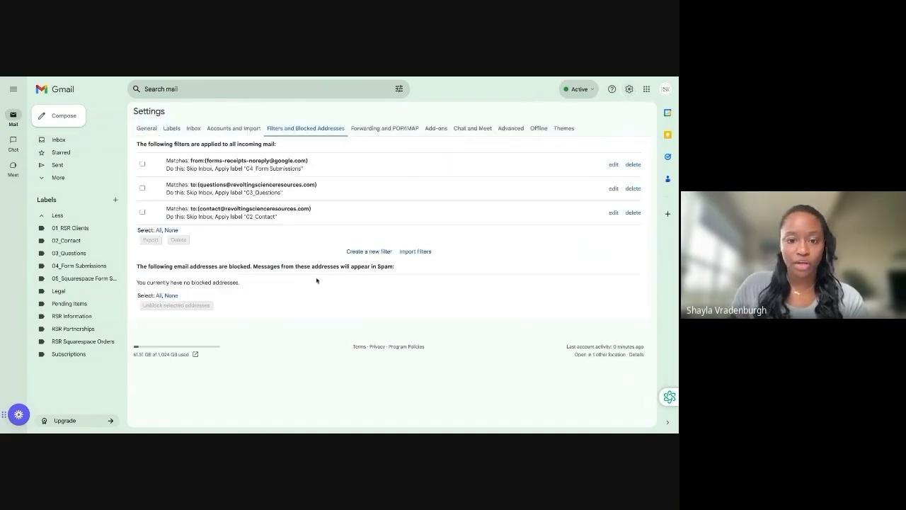
pyautogui.click(364, 251)
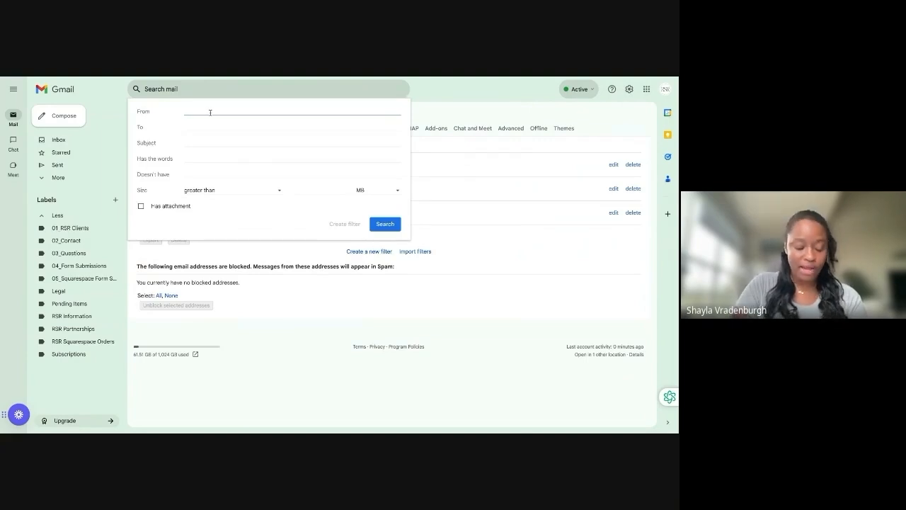
pyautogui.hotkey('ctrl', 'v')
pyautogui.click(219, 134)
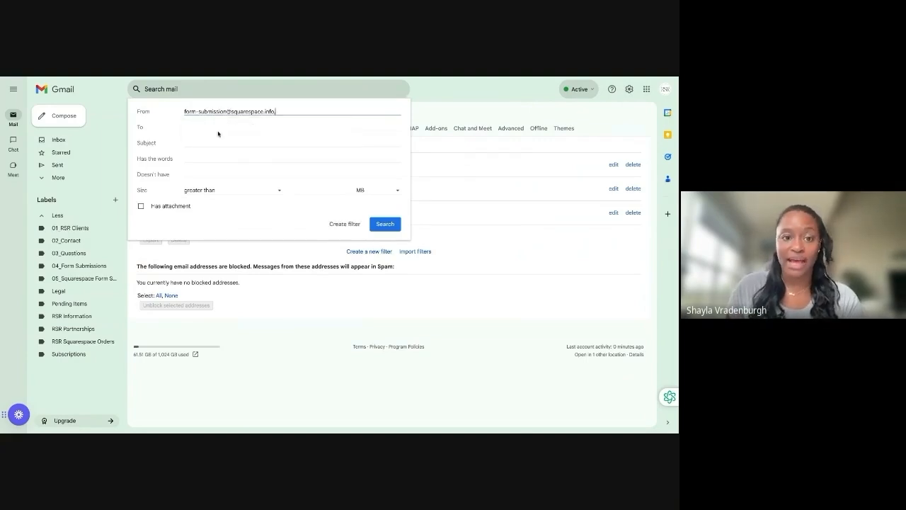
pyautogui.click(345, 224)
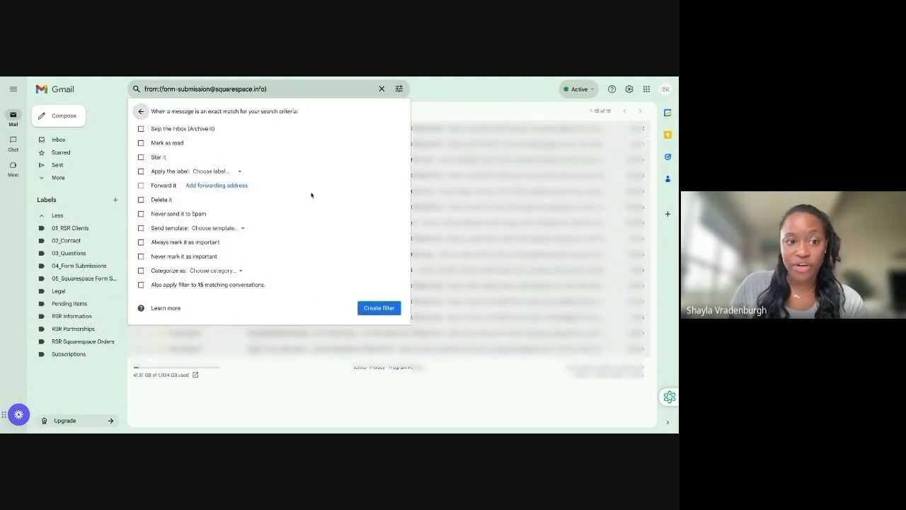
# Make the filter apply the label "05_Squarespace Form Submissions" and create it
pyautogui.click(140, 171)
pyautogui.click(236, 173)
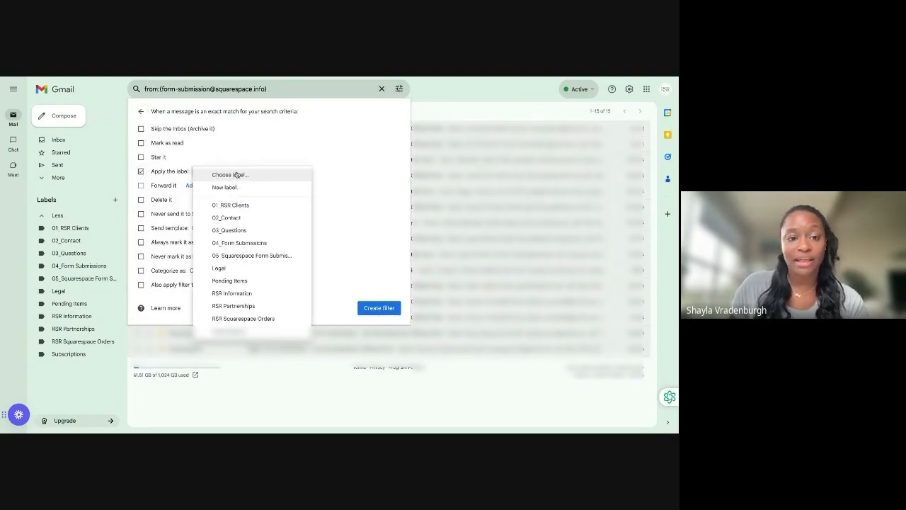
pyautogui.click(281, 256)
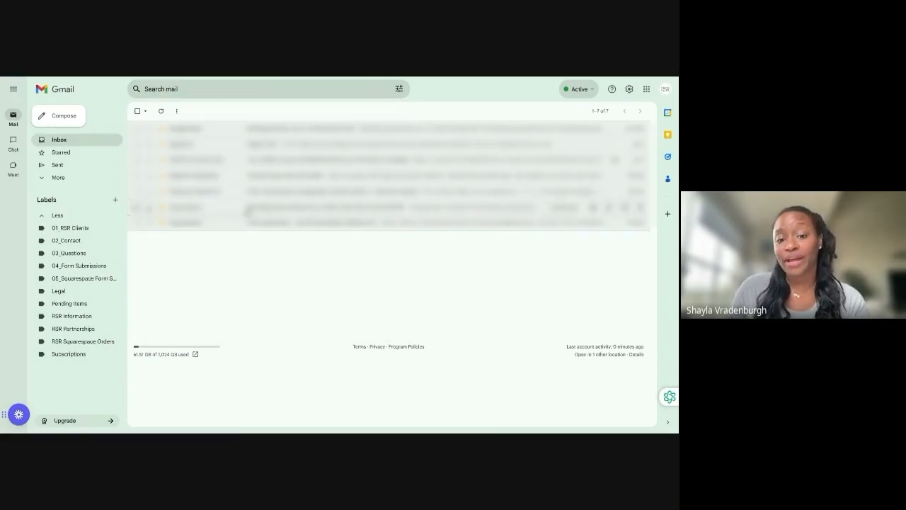
# Open the Squarespace new order email and copy its subject without the order number in parentheses
pyautogui.click(246, 211)
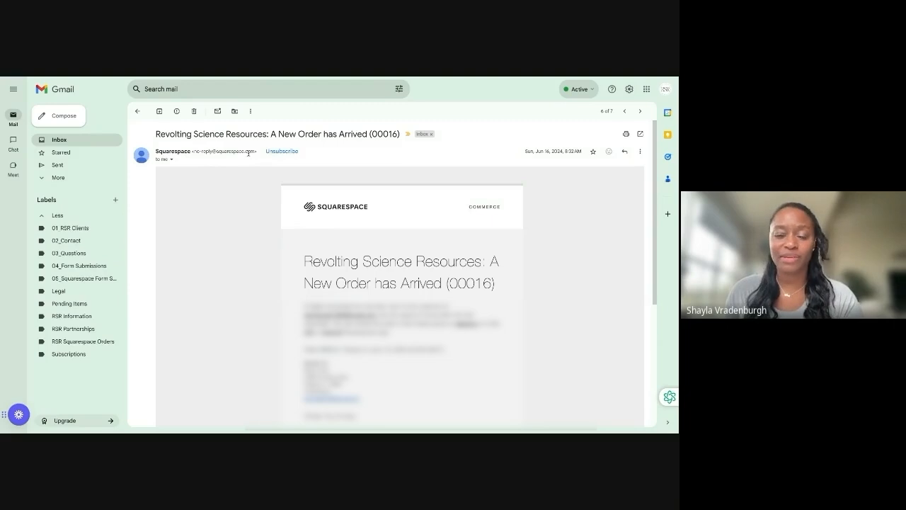
pyautogui.moveTo(155, 134); pyautogui.dragTo(369, 139)
pyautogui.hotkey('ctrl', 'c')
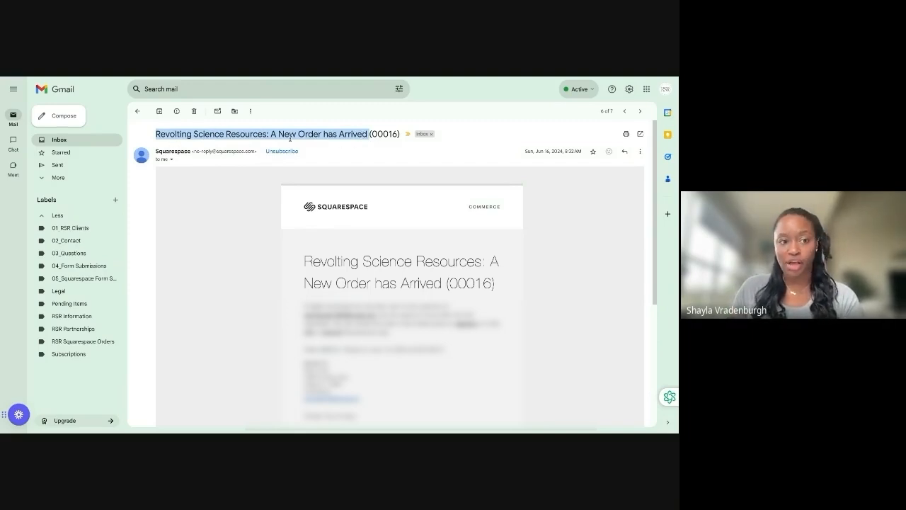
# Start a new mail filter that matches the subject "Revolting Science Resources: A New Order has Arrived"
pyautogui.click(61, 141)
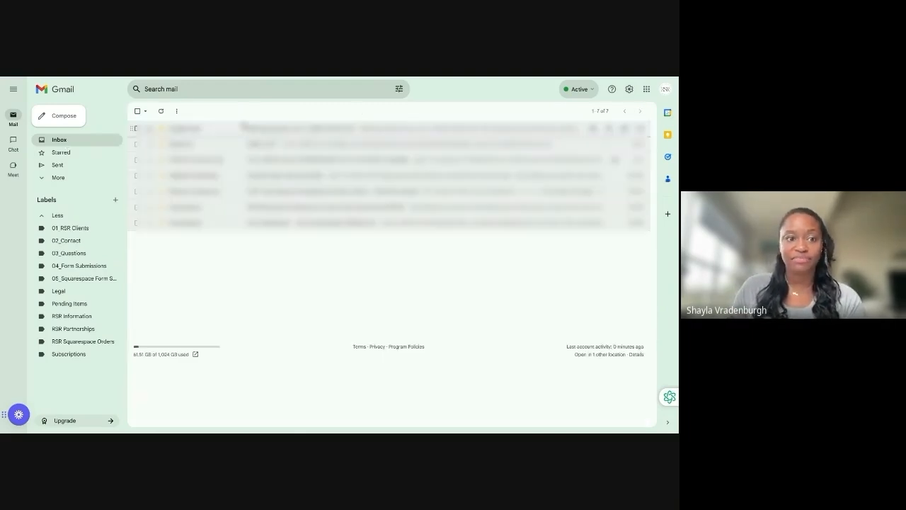
pyautogui.click(627, 89)
pyautogui.click(592, 127)
pyautogui.click(289, 128)
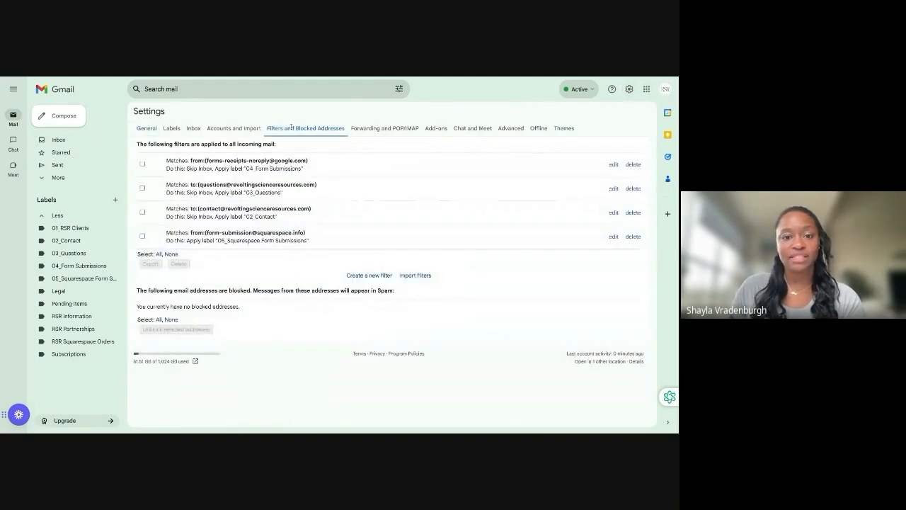
pyautogui.click(358, 276)
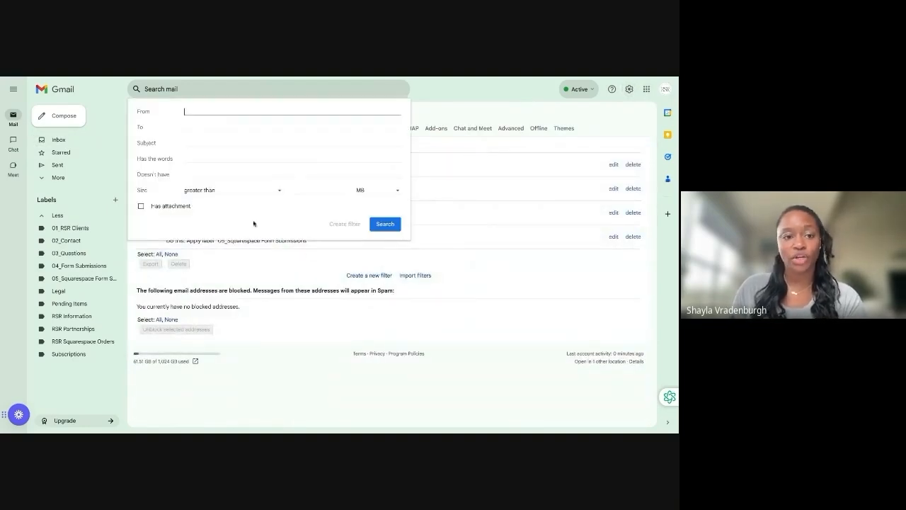
pyautogui.click(195, 143)
pyautogui.hotkey('ctrl', 'v')
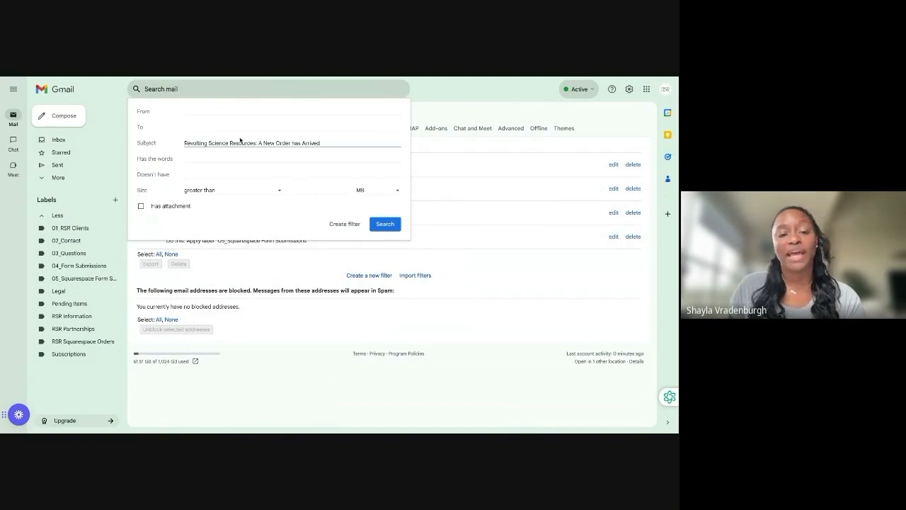
pyautogui.click(343, 225)
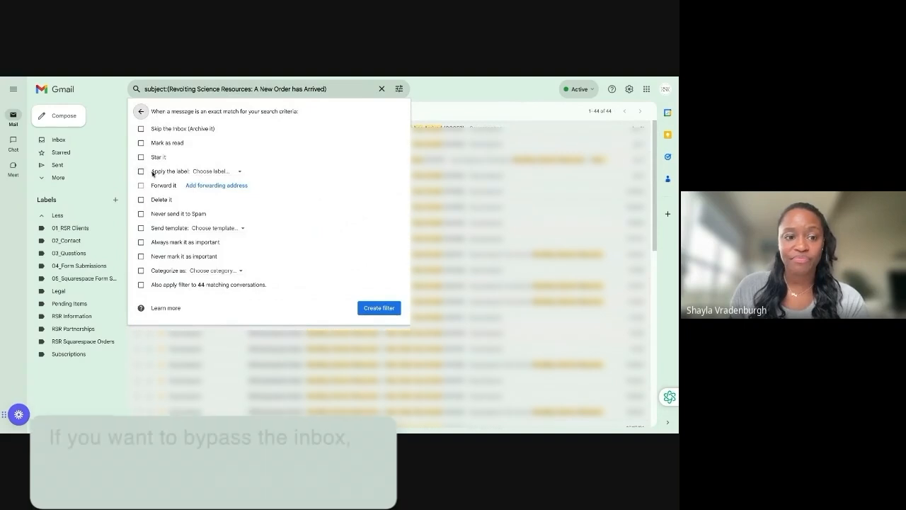
# Make the new order filter apply the label "RSR Squarespace Orders" and create it
pyautogui.click(141, 172)
pyautogui.click(232, 172)
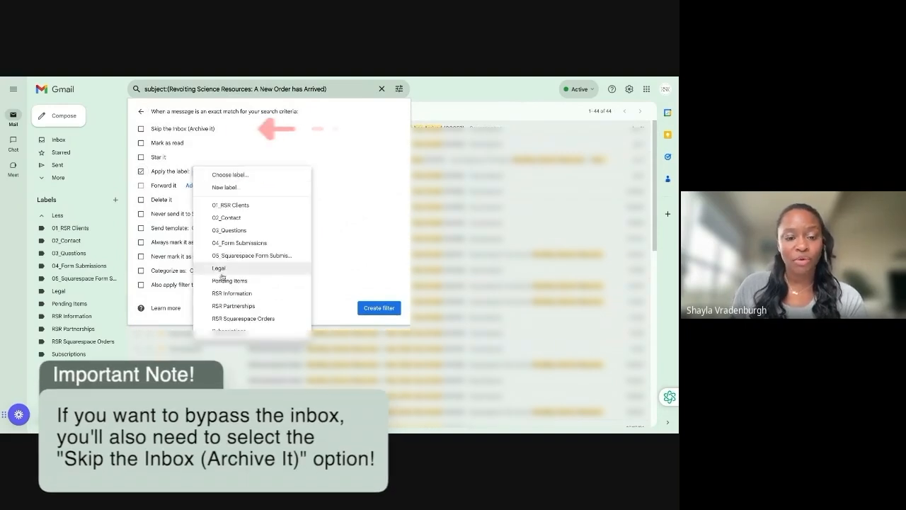
pyautogui.click(235, 319)
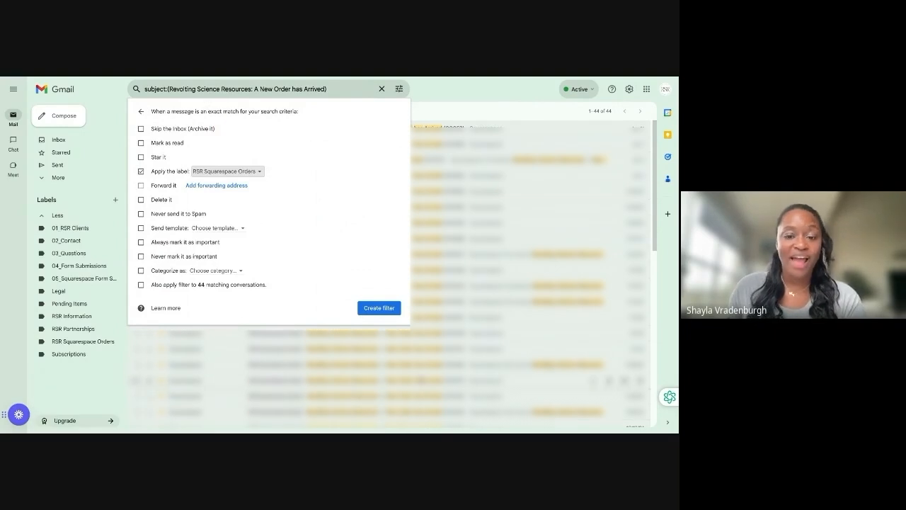
pyautogui.click(386, 310)
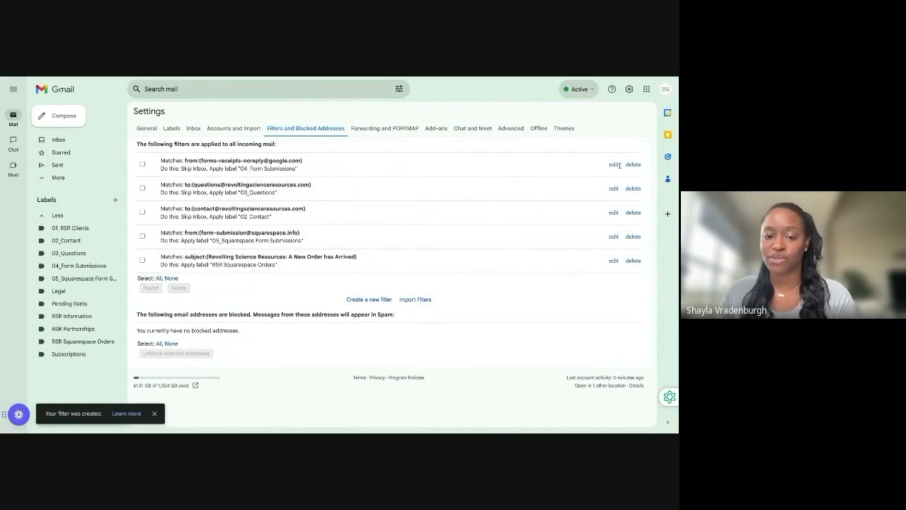
# Move the inbox's form submission email to "05_Squarespace Form Submissions" and the new order email to "RSR Squarespace Orders"
pyautogui.click(59, 140)
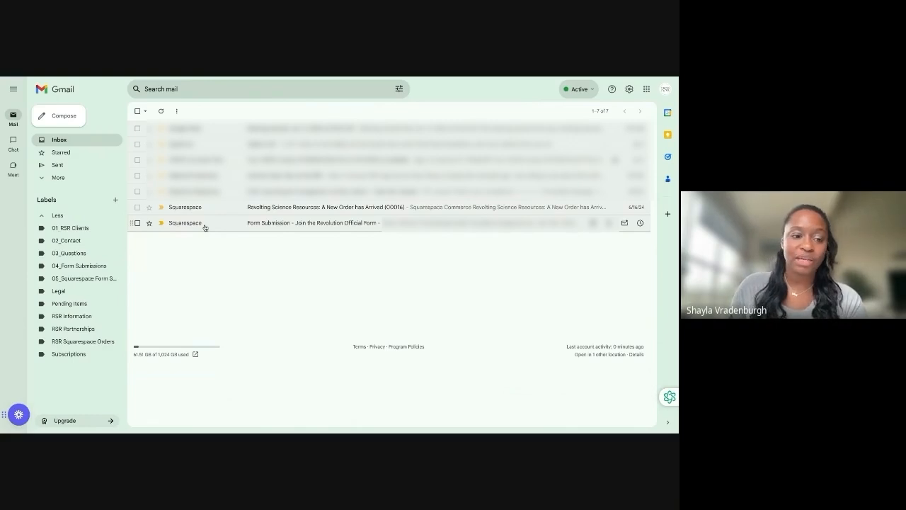
pyautogui.moveTo(204, 227); pyautogui.dragTo(75, 278)
pyautogui.moveTo(205, 206); pyautogui.dragTo(60, 345)
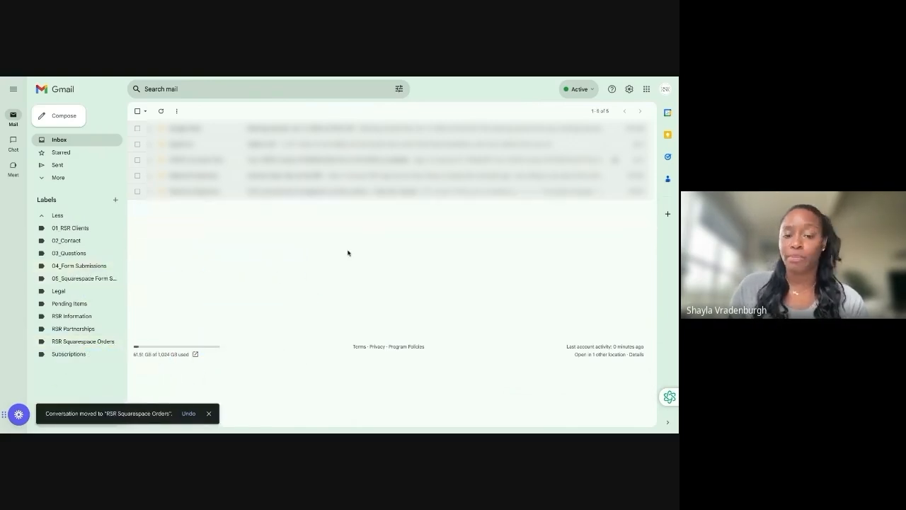